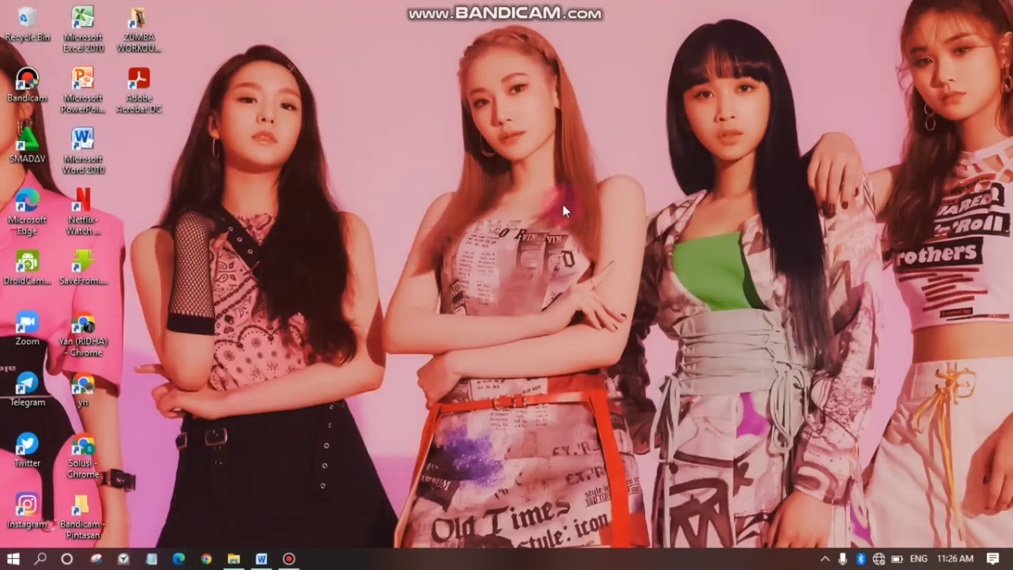
# Restore the KONTAK CUSTOMER workbook in Excel from the taskbar.
pyautogui.rightClick(561, 202)
pyautogui.click(607, 159)
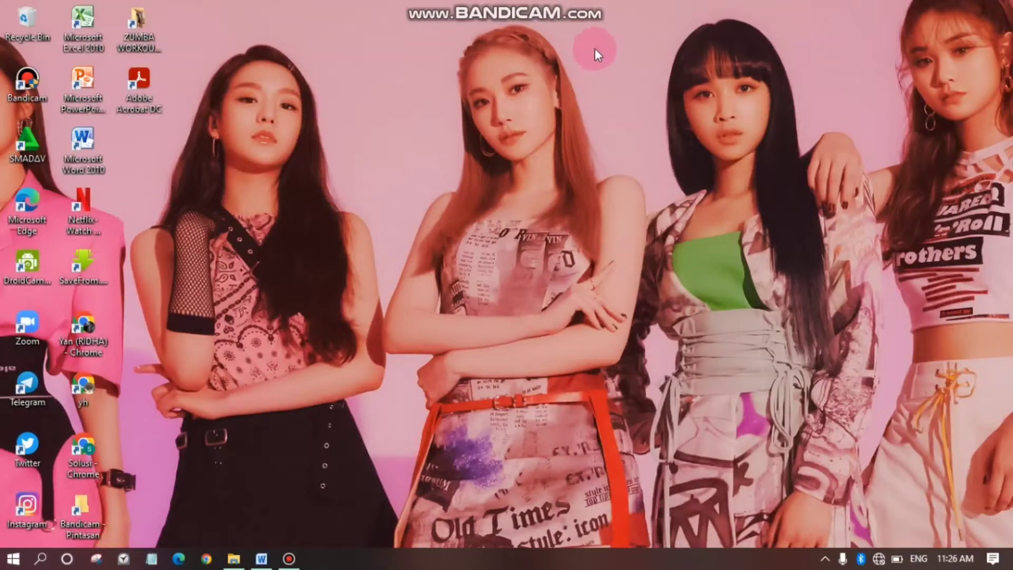
pyautogui.moveTo(556, 50); pyautogui.dragTo(501, 112)
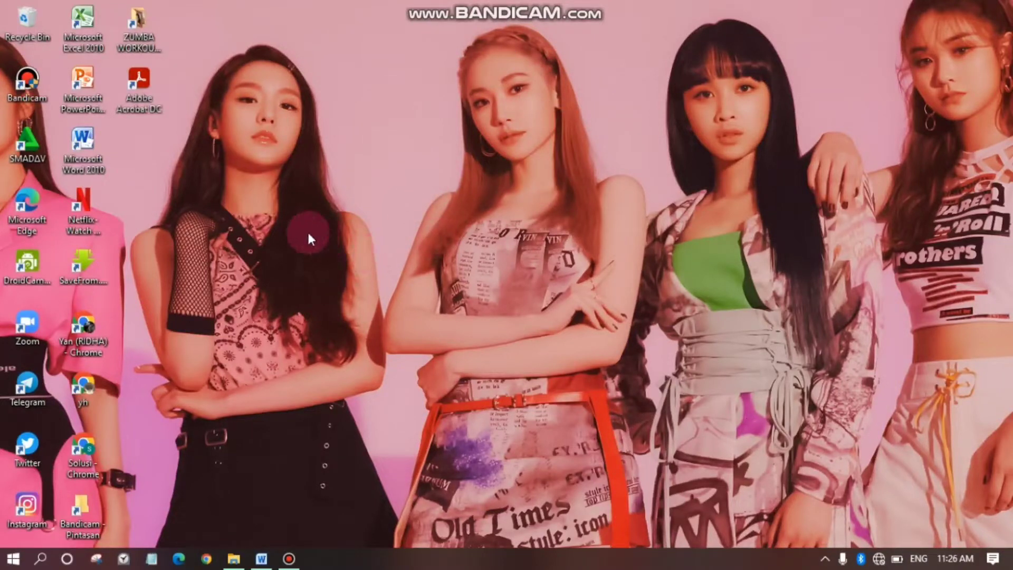
pyautogui.rightClick(279, 196)
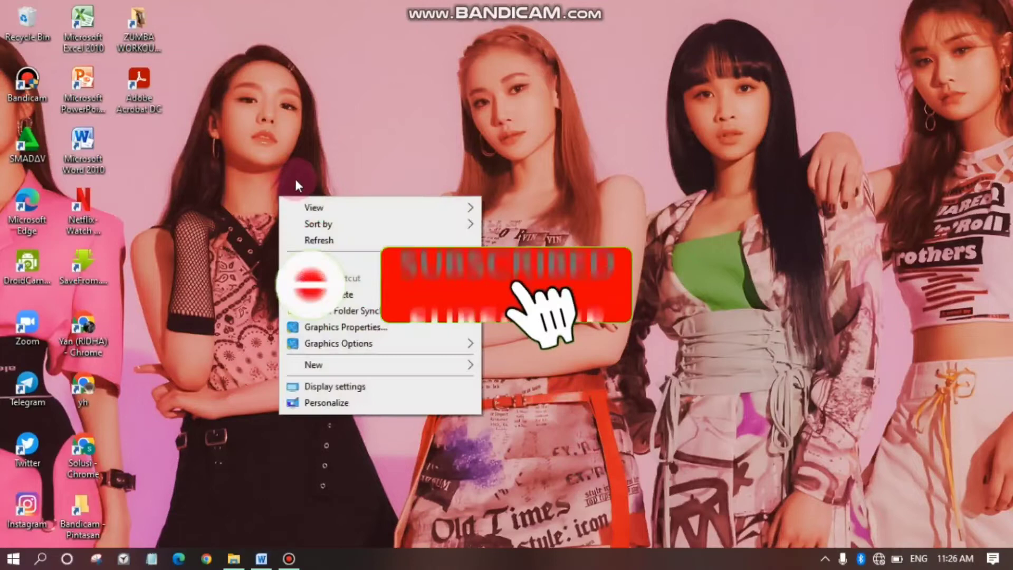
pyautogui.click(373, 140)
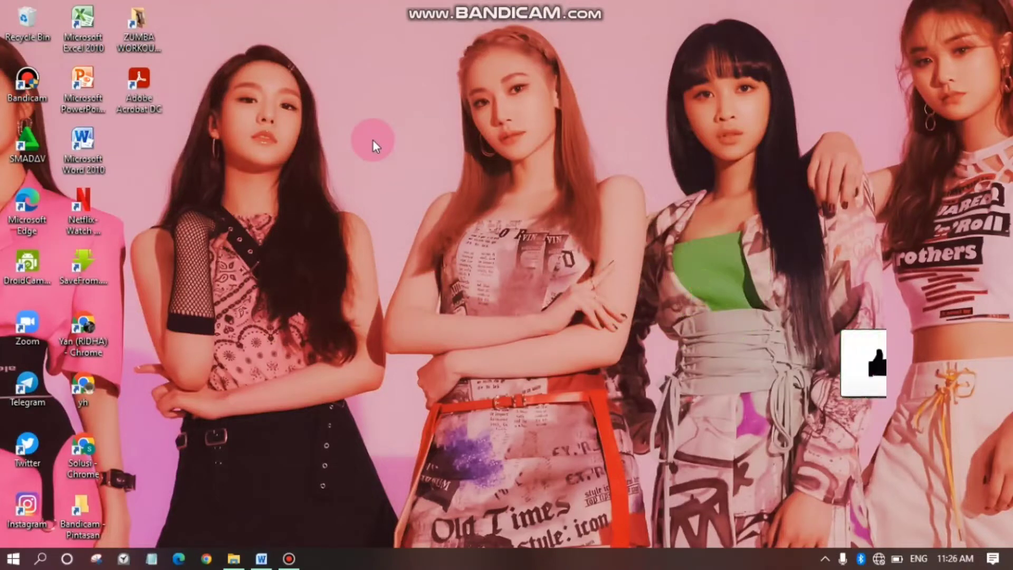
pyautogui.rightClick(764, 352)
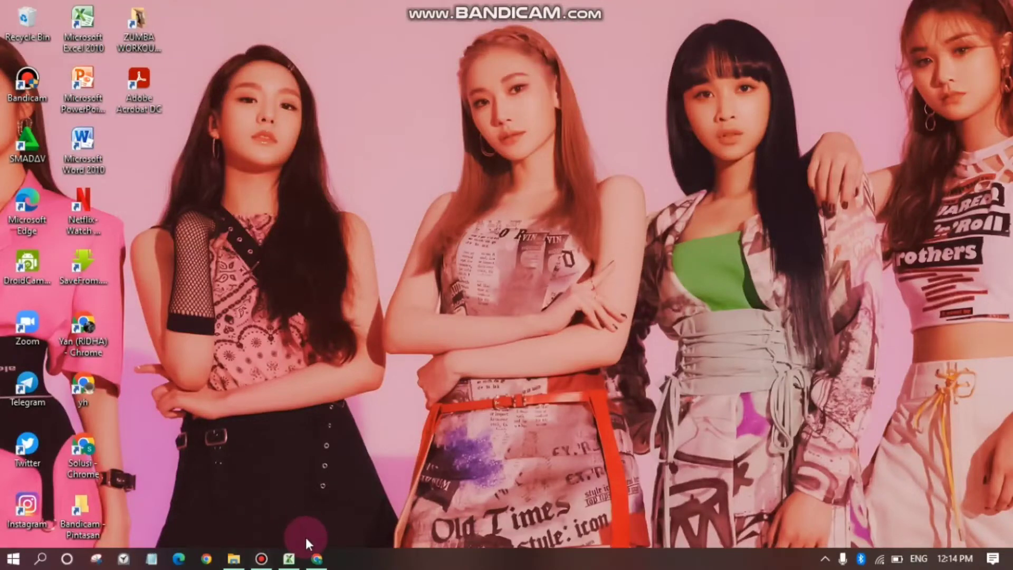
pyautogui.click(289, 558)
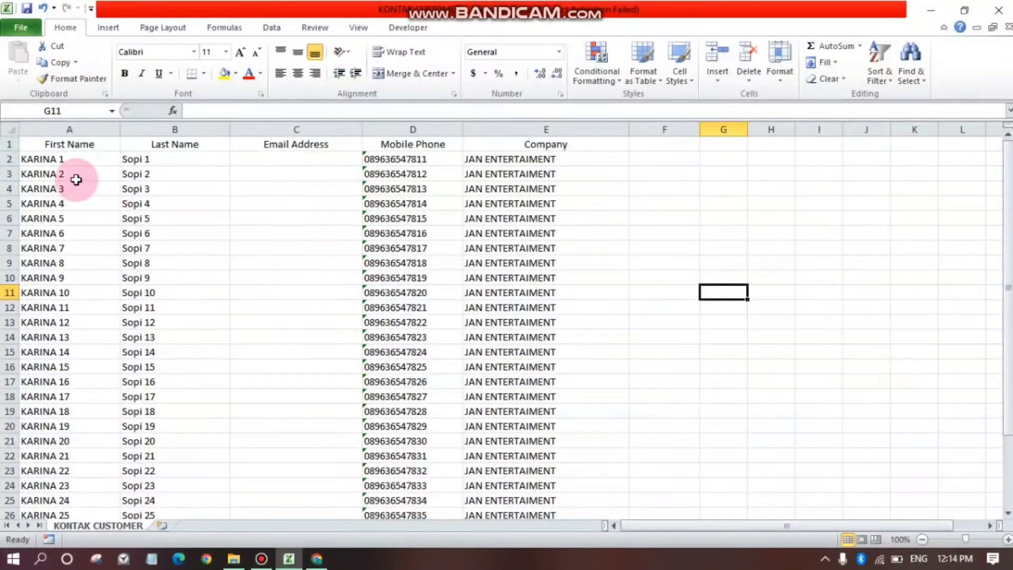
# Review the first KARINA contacts' first and last names at the top of the sheet.
pyautogui.moveTo(75, 158); pyautogui.dragTo(71, 233)
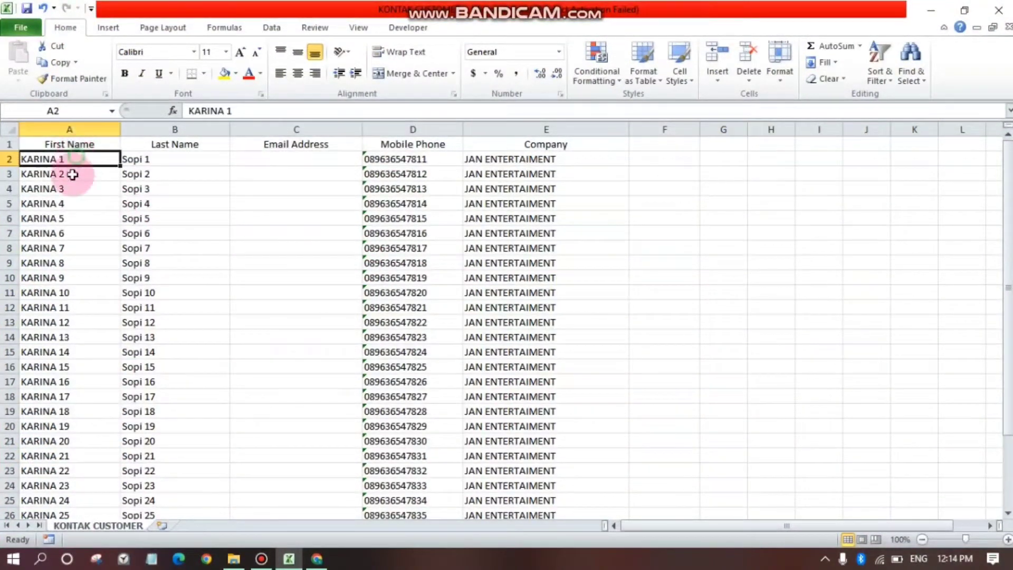
pyautogui.click(200, 207)
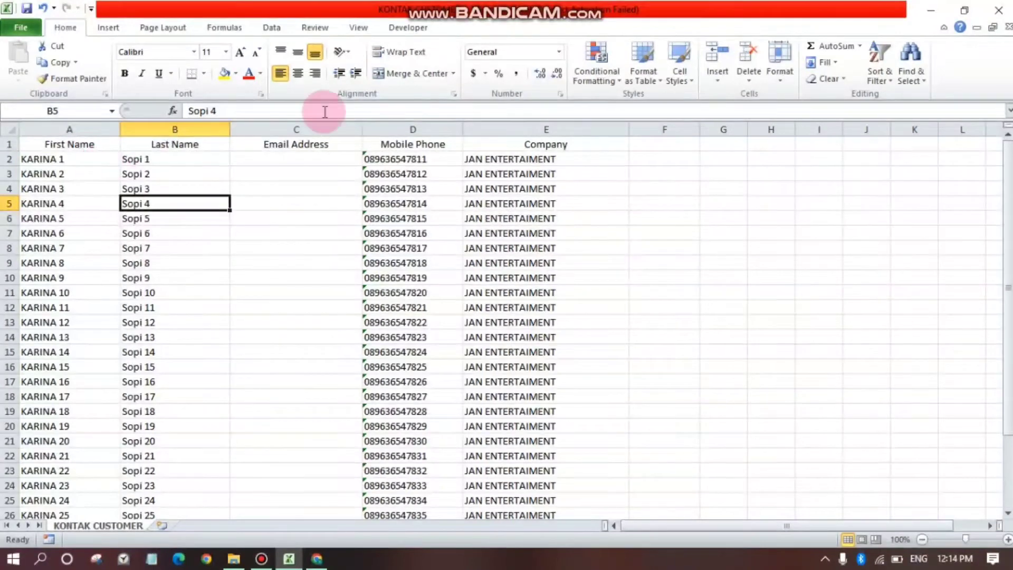
pyautogui.scroll(-3, 558, 188)
pyautogui.scroll(-4, 549, 192)
pyautogui.scroll(4, 339, 292)
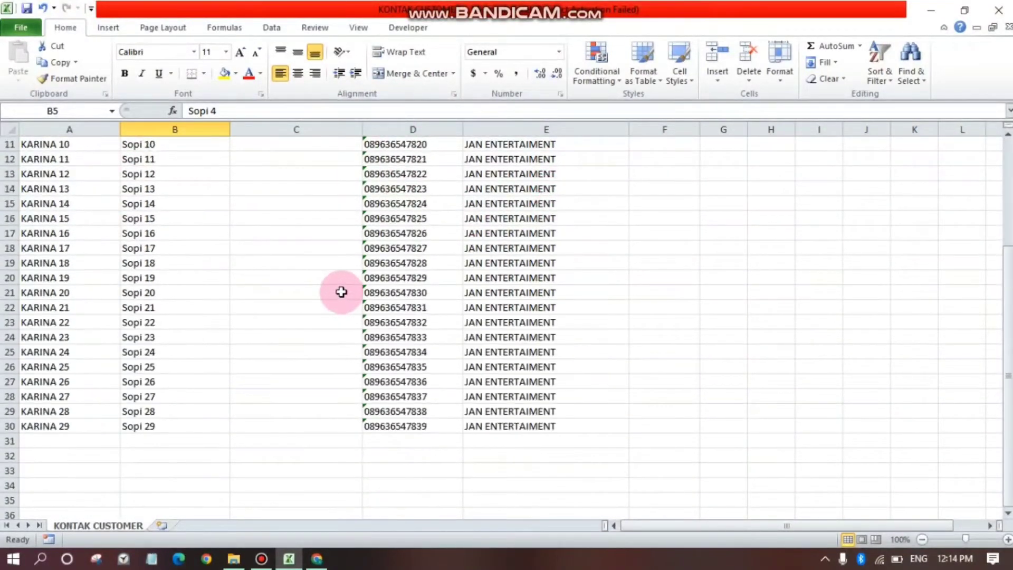
pyautogui.scroll(4, 339, 292)
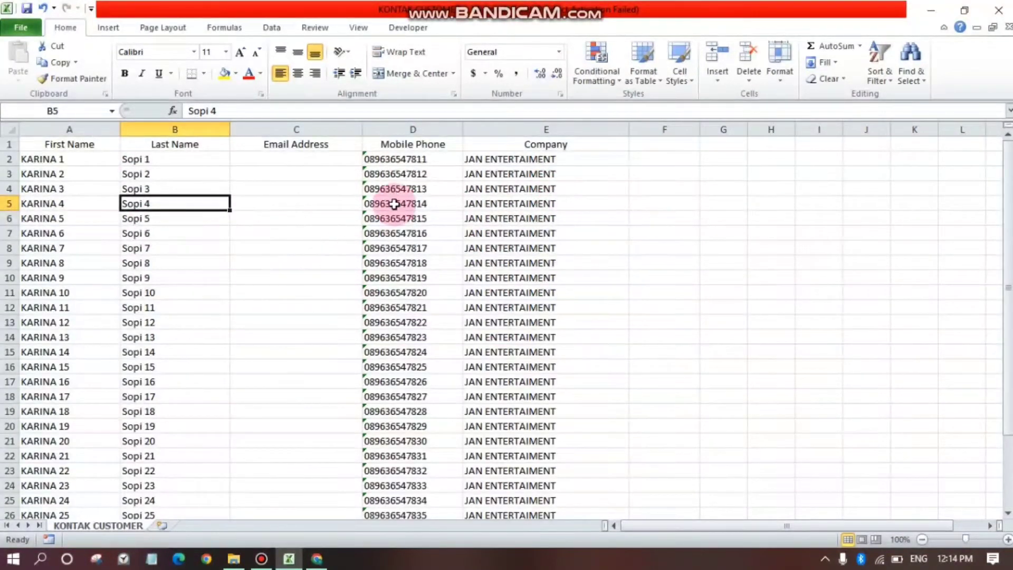
pyautogui.click(101, 158)
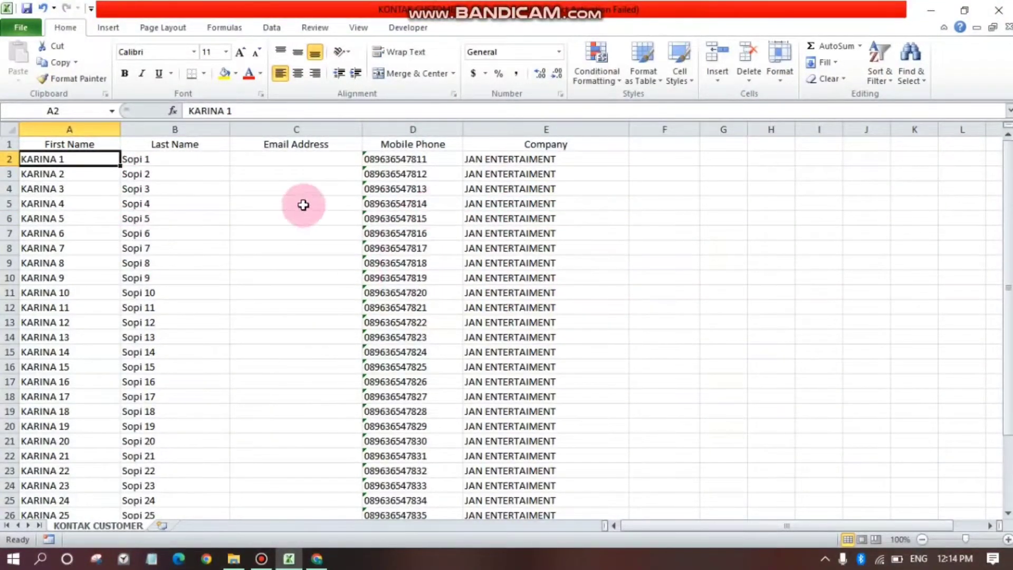
# Check the First Name, Last Name, Email Address, Mobile Phone and Company headings in A1–E1.
pyautogui.click(78, 143)
pyautogui.click(199, 148)
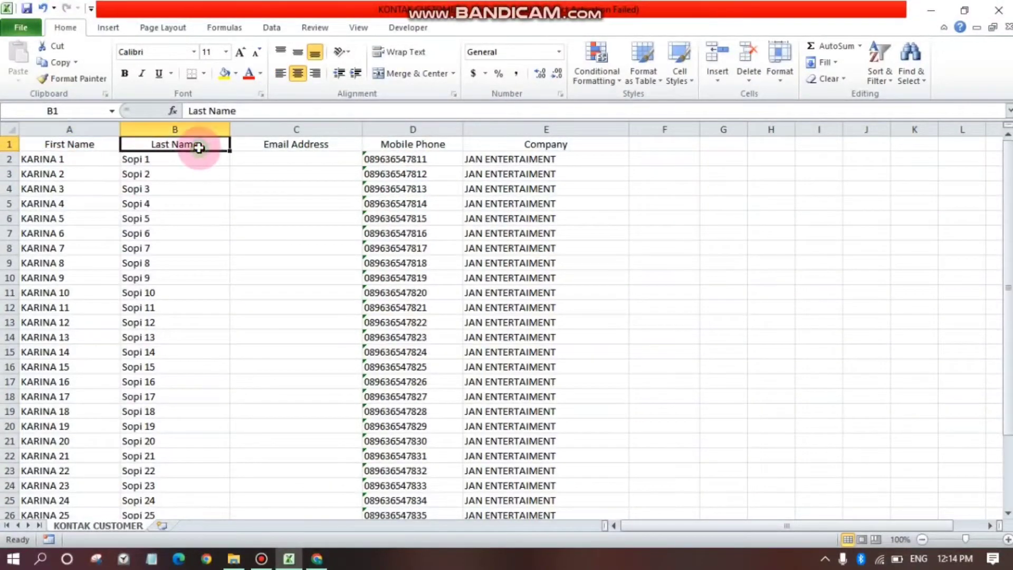
pyautogui.click(299, 145)
pyautogui.click(416, 147)
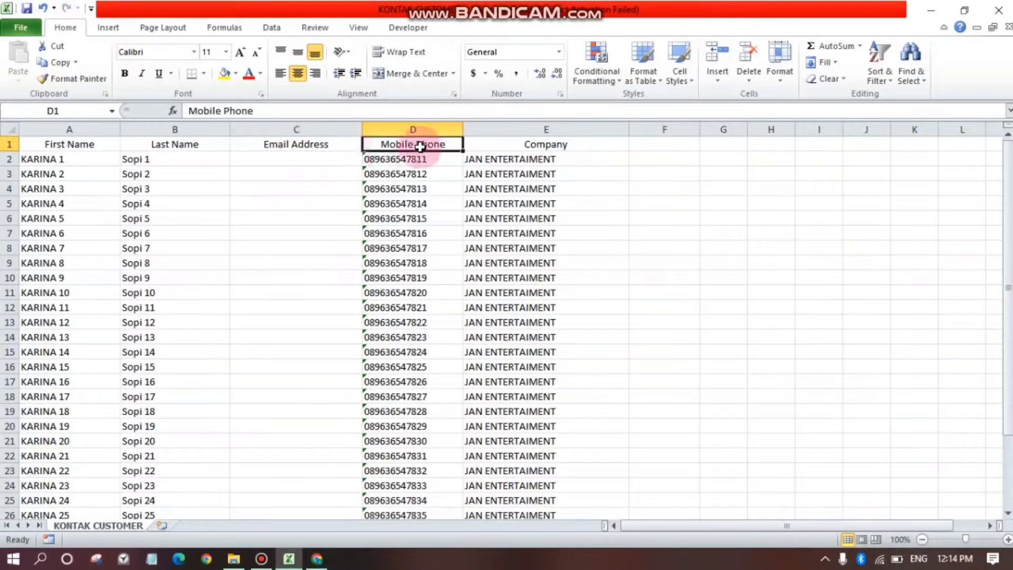
pyautogui.click(574, 147)
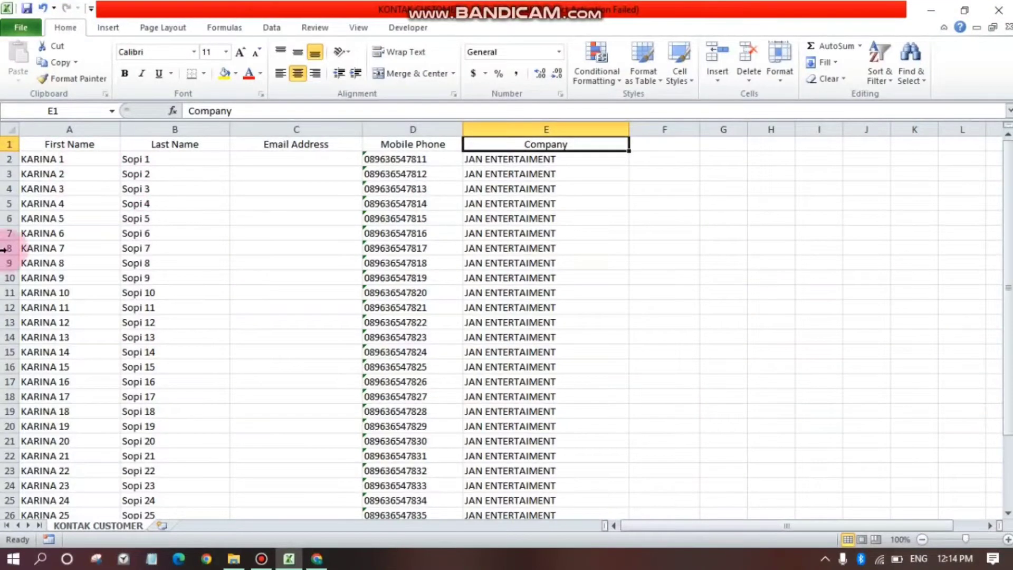
# Scroll through rows 2–30 to check contacts KARINA 1 through KARINA 29.
pyautogui.scroll(-2, 316, 184)
pyautogui.scroll(-3, 315, 185)
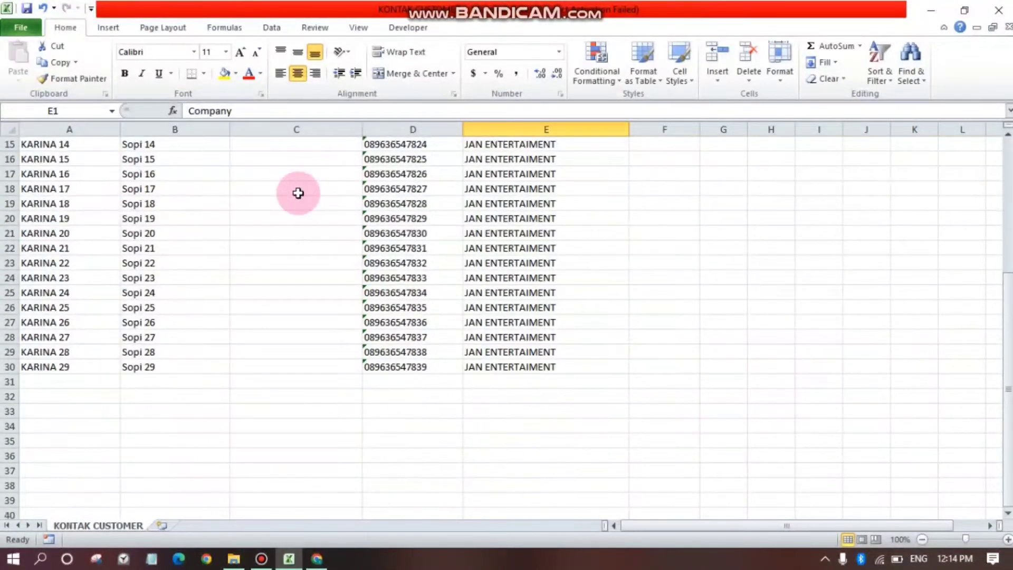
pyautogui.click(38, 365)
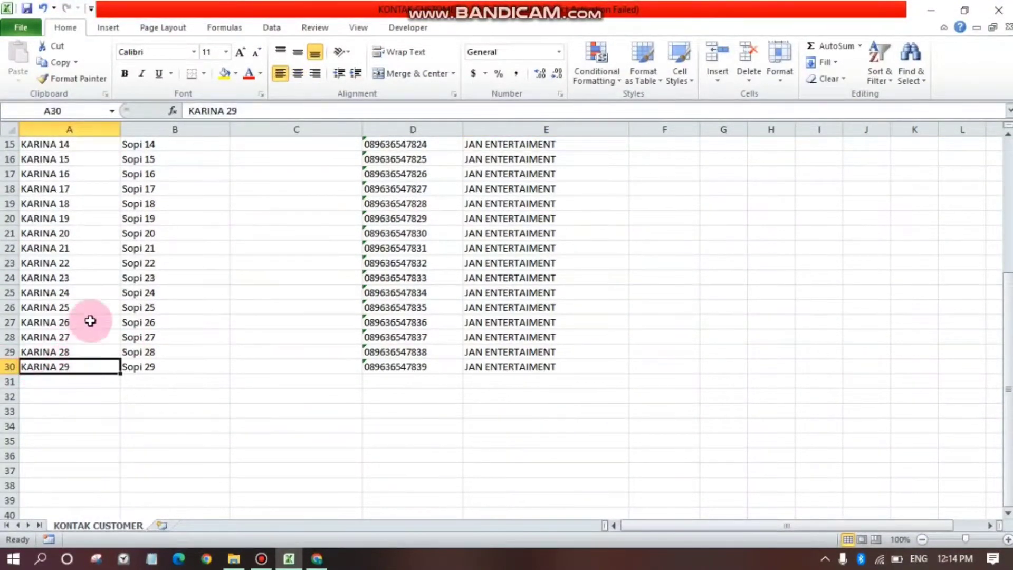
pyautogui.scroll(4, 158, 306)
pyautogui.scroll(1, 165, 304)
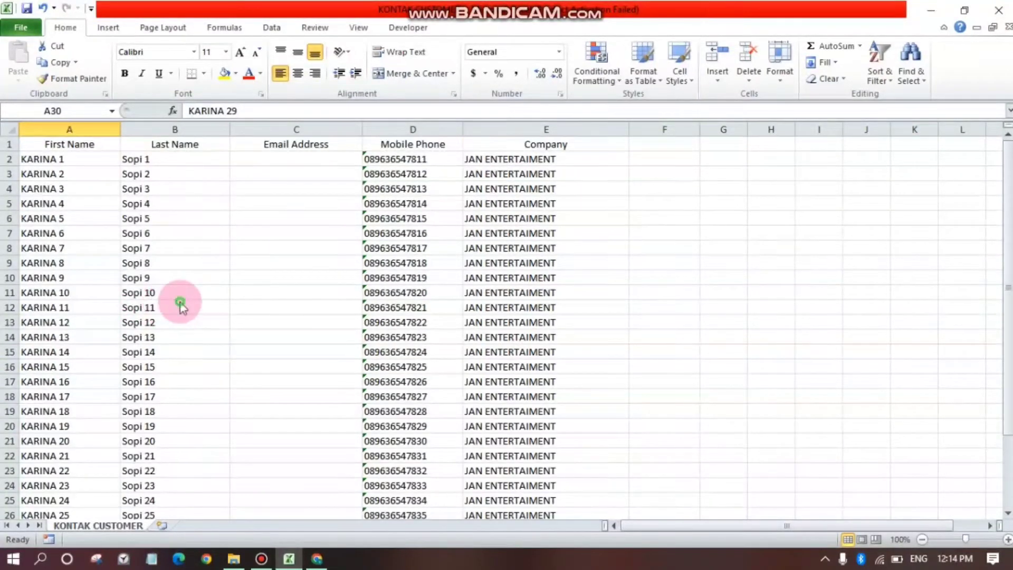
pyautogui.click(169, 307)
pyautogui.click(106, 163)
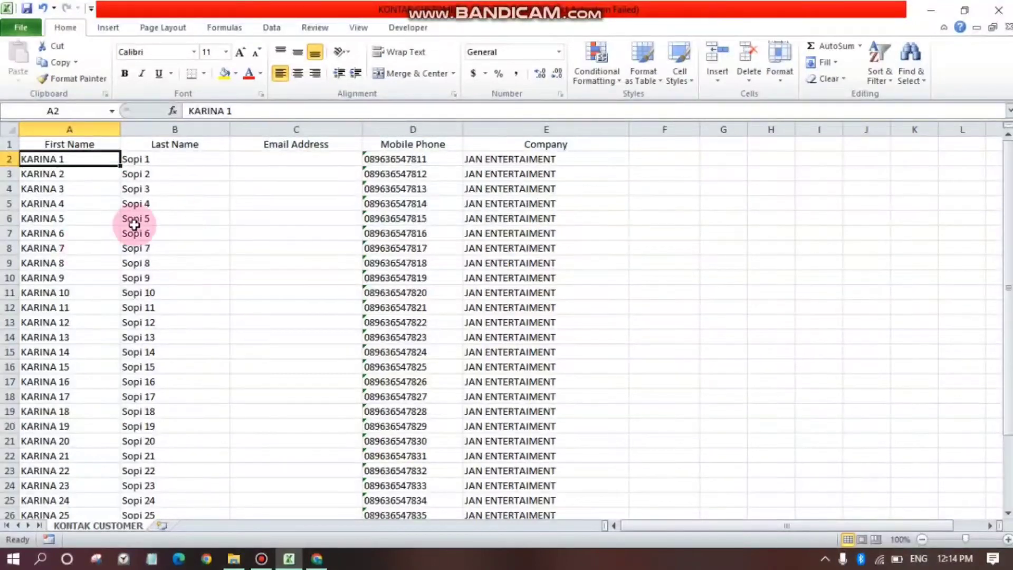
# Start Save As with F12 and name the file KONTAK KARINA.
pyautogui.click(23, 32)
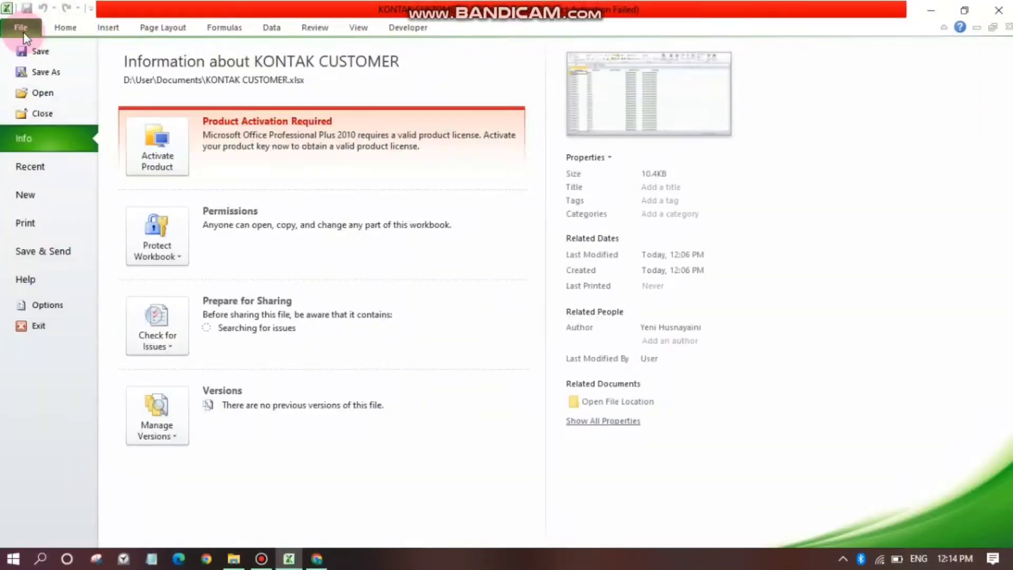
pyautogui.press('Escape')
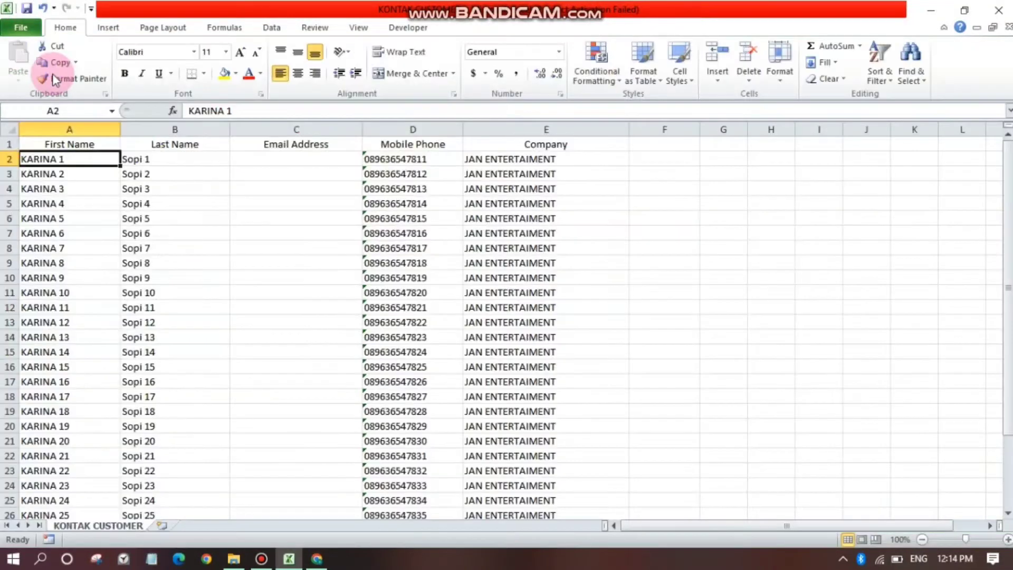
pyautogui.press('F12')
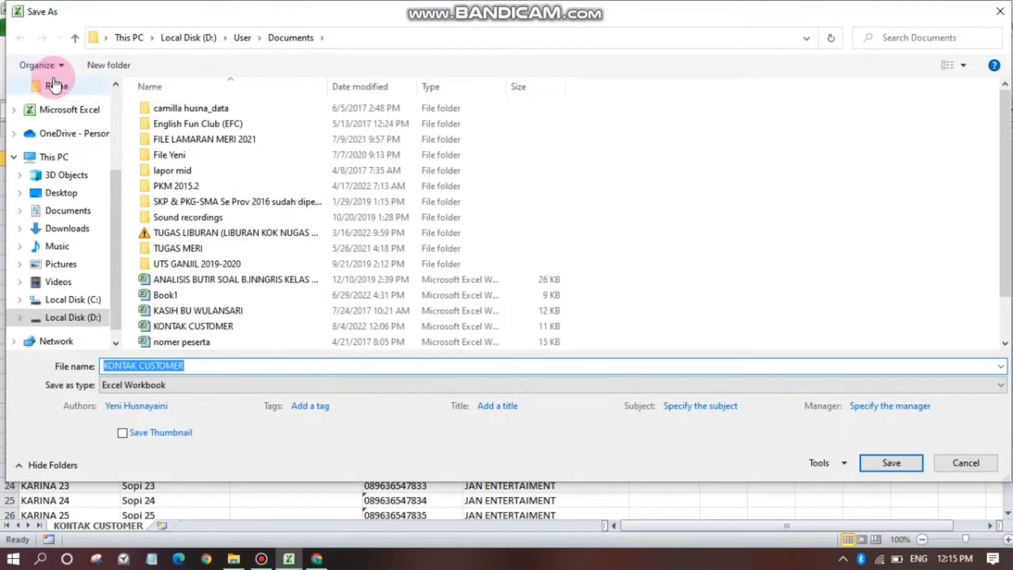
pyautogui.click(238, 367)
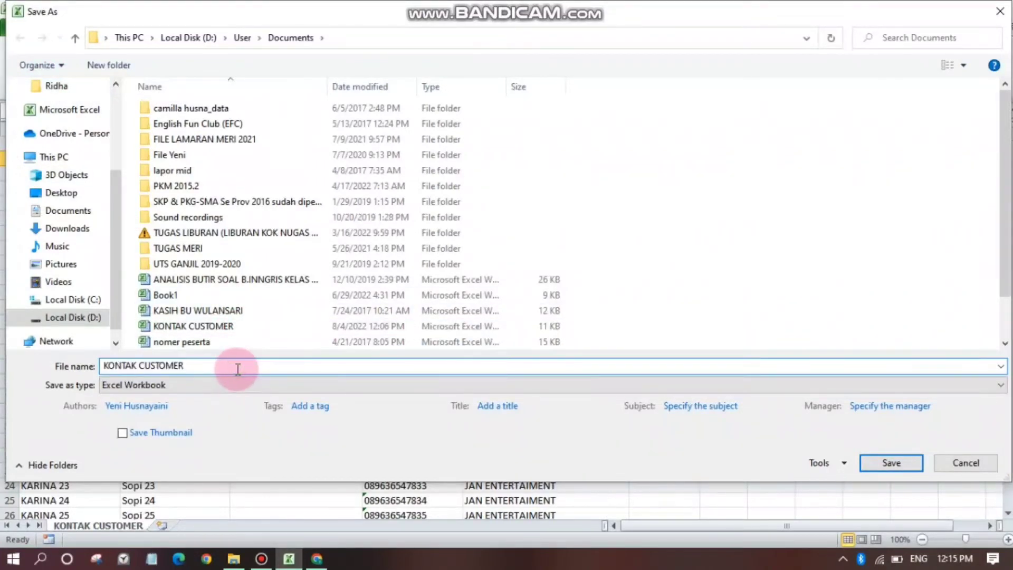
pyautogui.press('BackSpace')
pyautogui.press('BackSpace')
pyautogui.press('BackSpace')
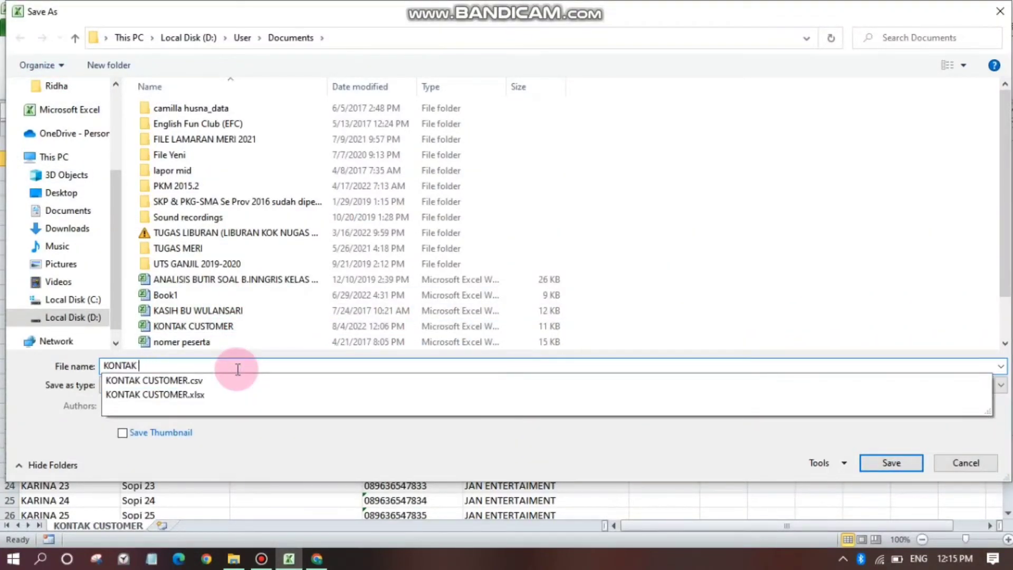
pyautogui.write('karina')
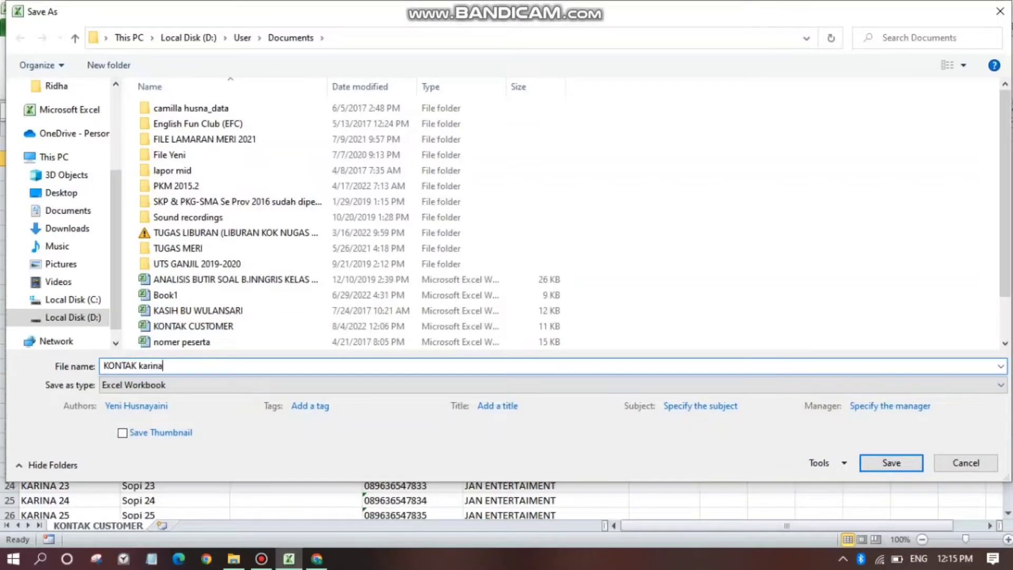
pyautogui.press('BackSpace')
pyautogui.press('BackSpace')
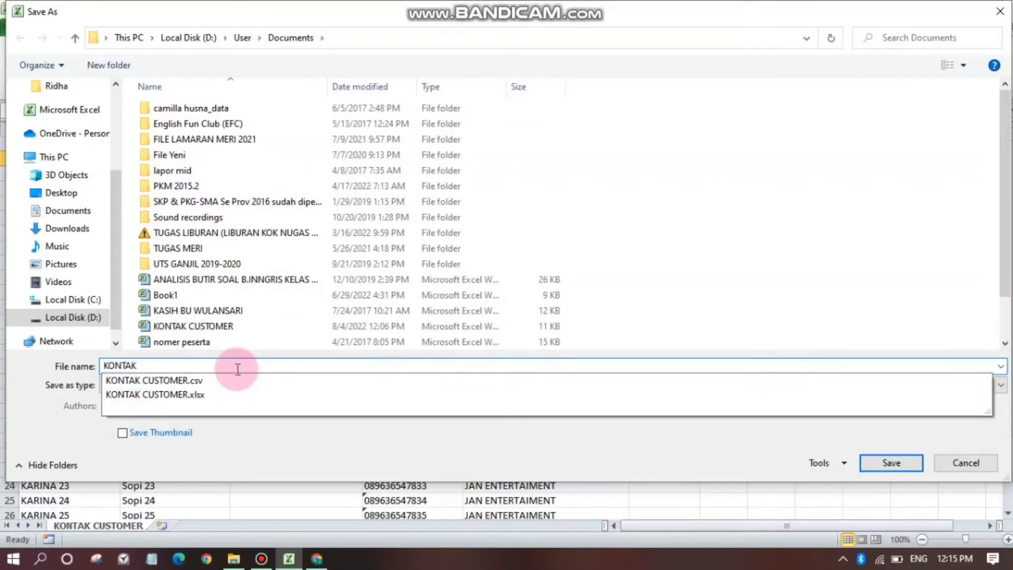
pyautogui.write(' KARINA')
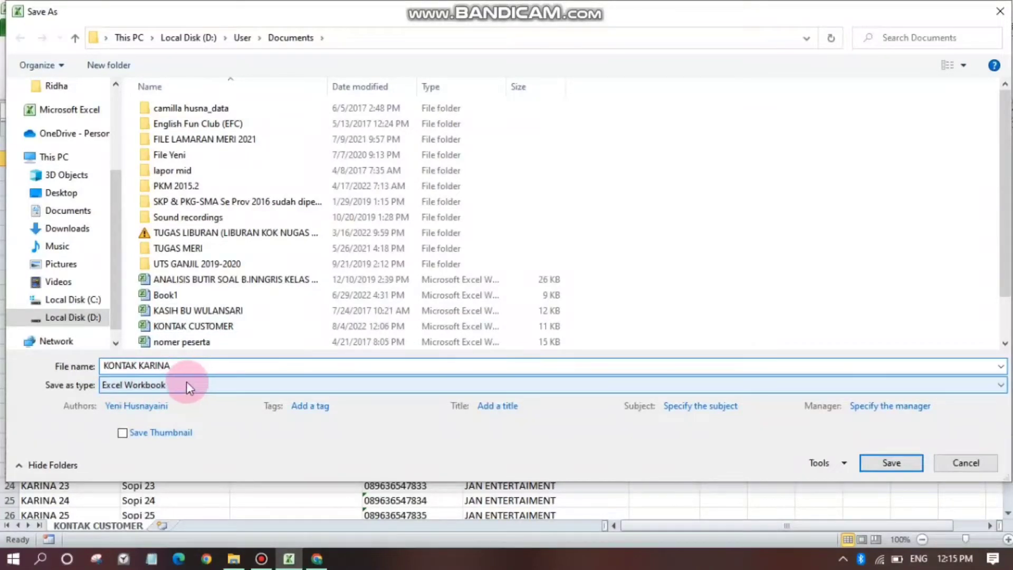
# Save it in Documents as CSV (Comma delimited), keep the CSV format, and bring up File Explorer.
pyautogui.click(552, 387)
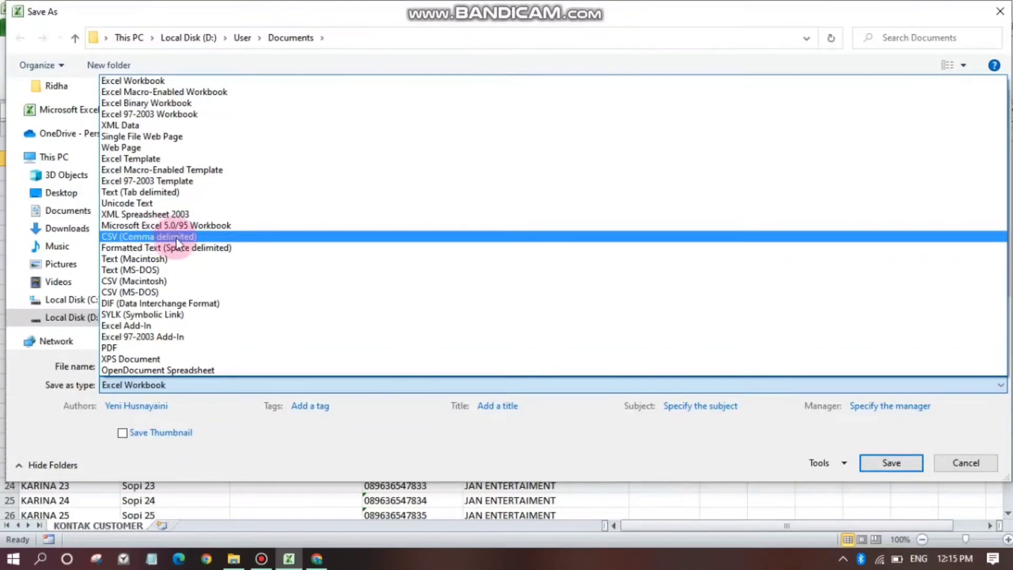
pyautogui.click(176, 237)
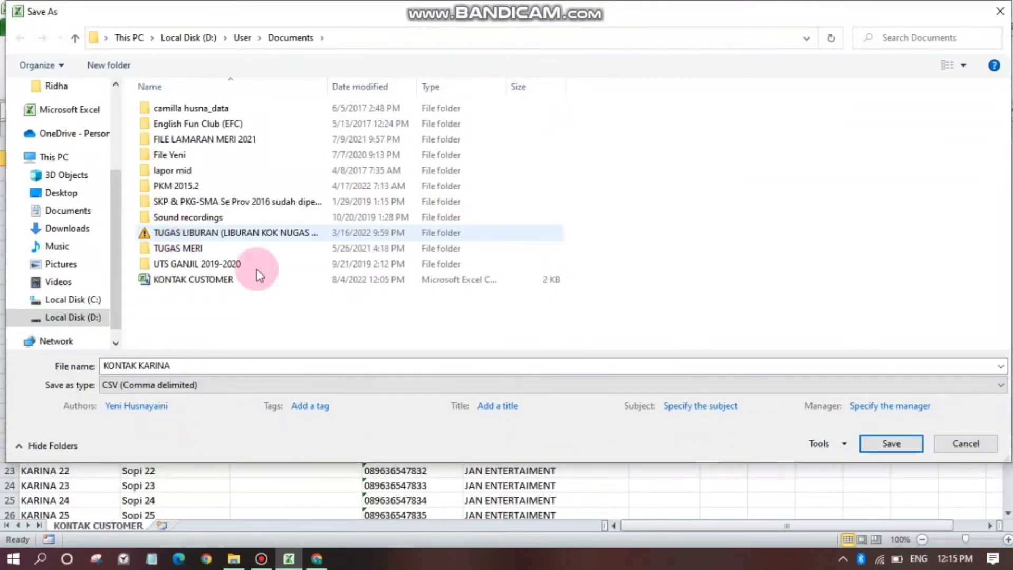
pyautogui.click(576, 19)
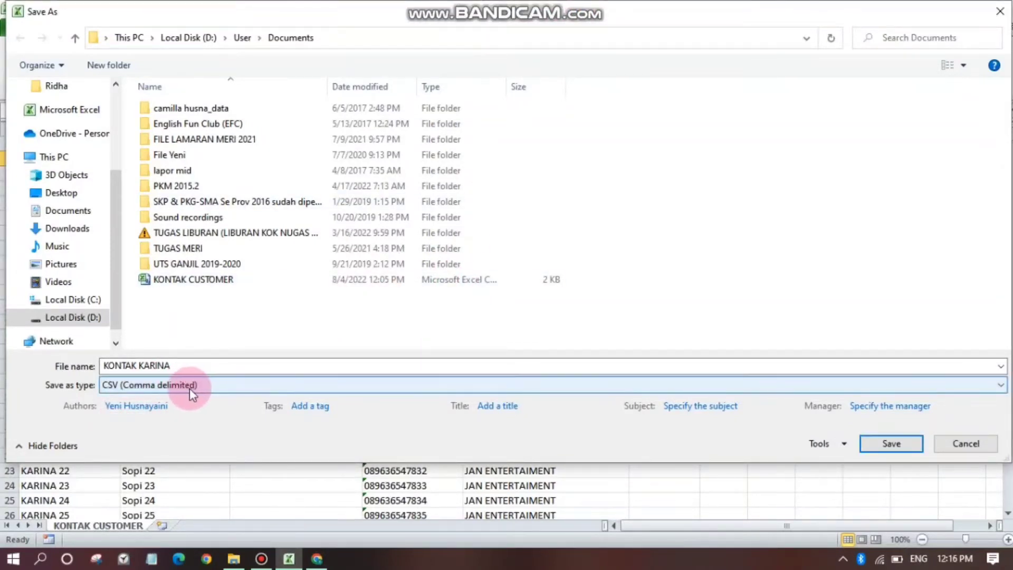
pyautogui.click(889, 448)
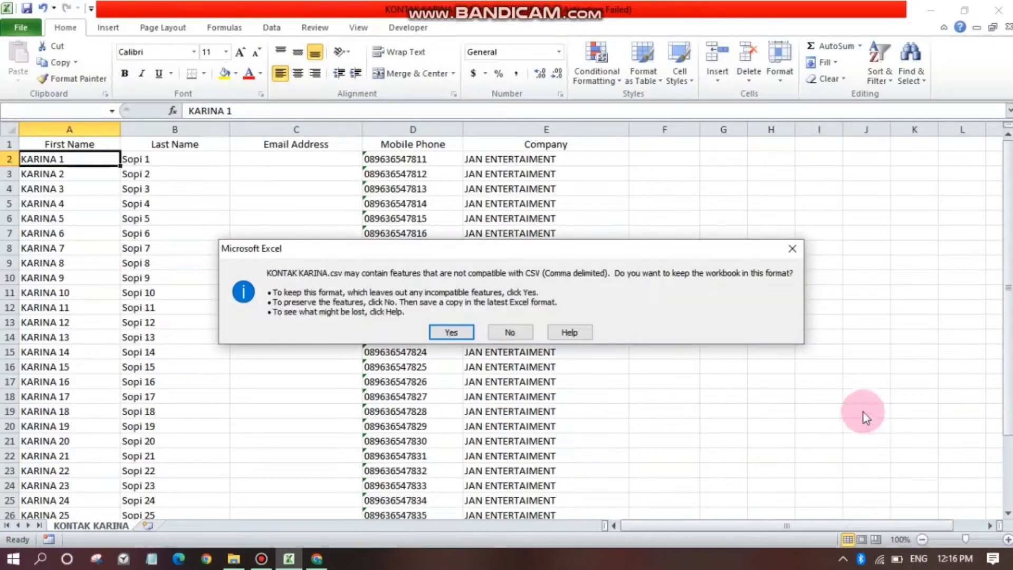
pyautogui.click(465, 334)
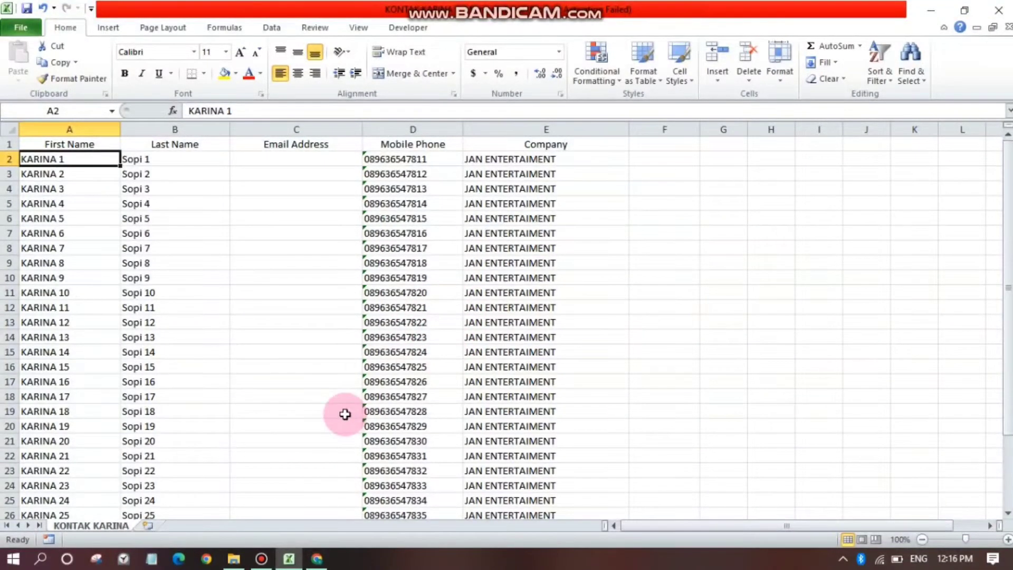
pyautogui.click(234, 557)
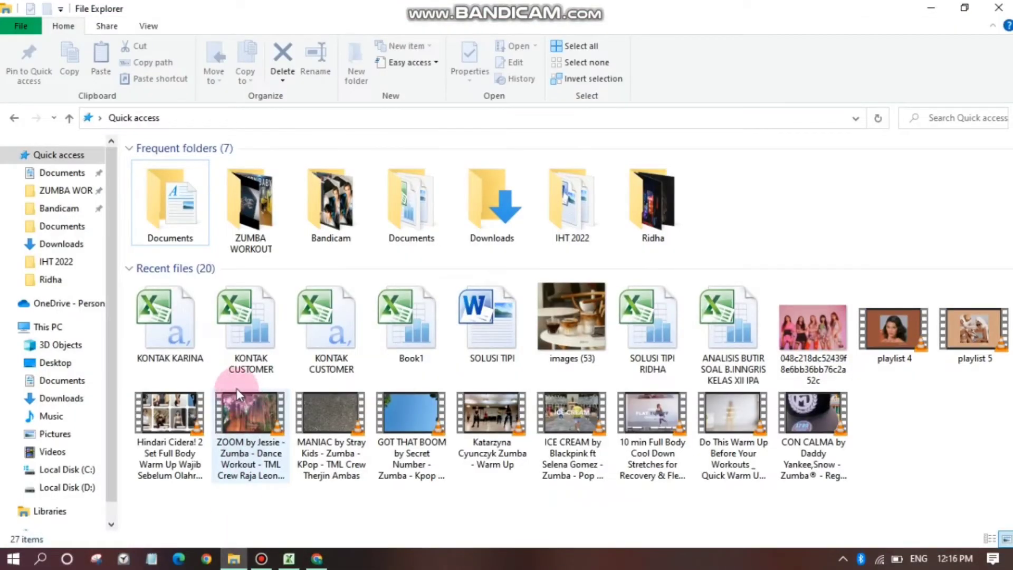
# Confirm KONTAK KARINA is under Recent files, then minimize File Explorer and Excel.
pyautogui.click(166, 331)
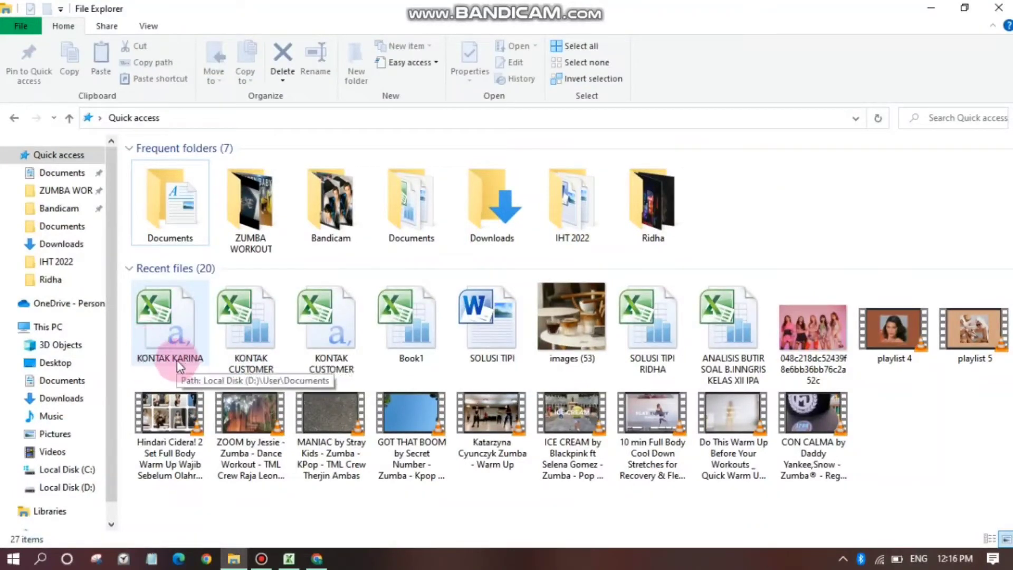
pyautogui.click(931, 8)
pyautogui.click(928, 7)
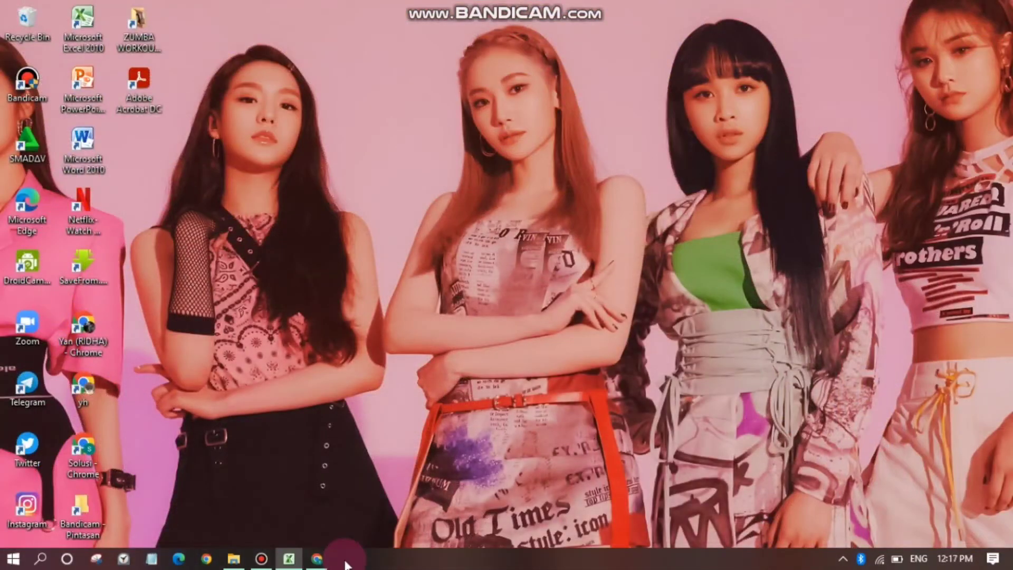
# Restore Chrome, check the signed-in profile, and open Contacts from the Google apps grid.
pyautogui.click(319, 560)
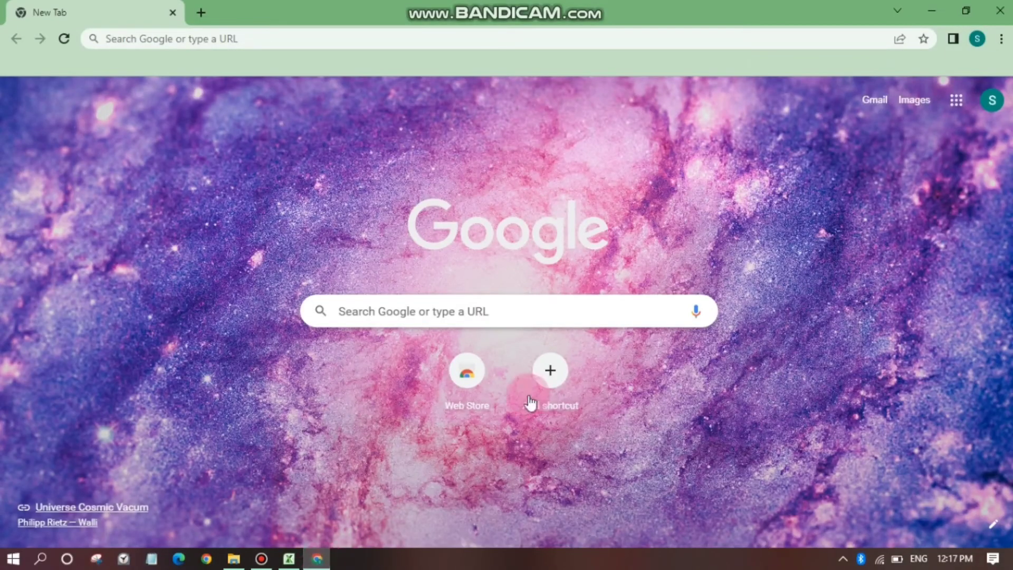
pyautogui.click(978, 39)
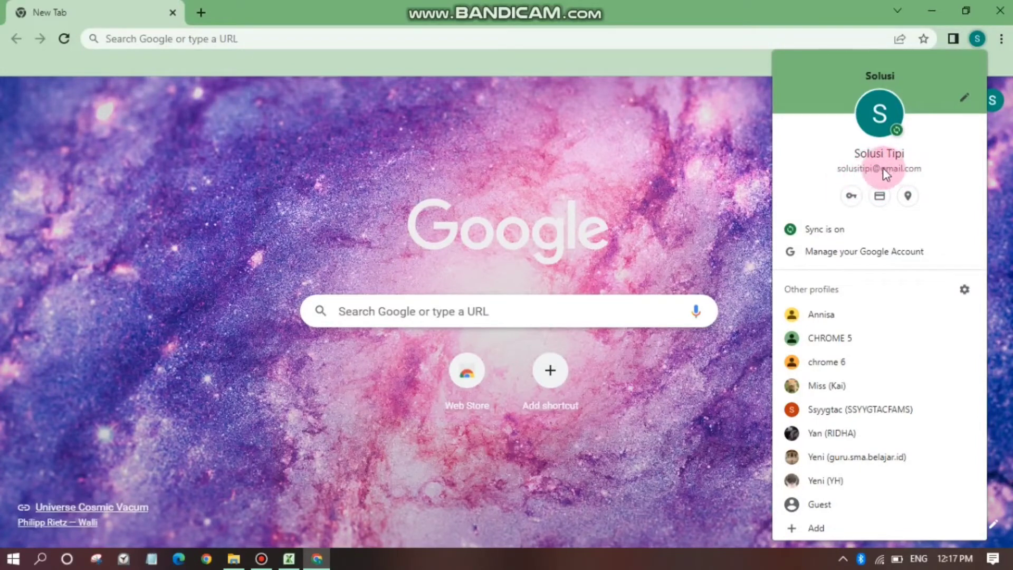
pyautogui.click(729, 227)
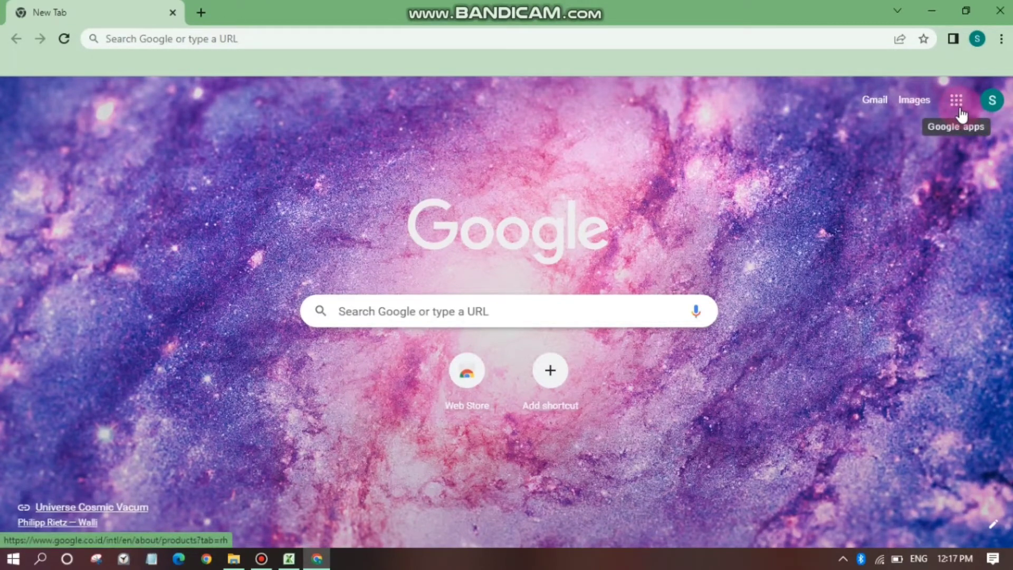
pyautogui.click(956, 102)
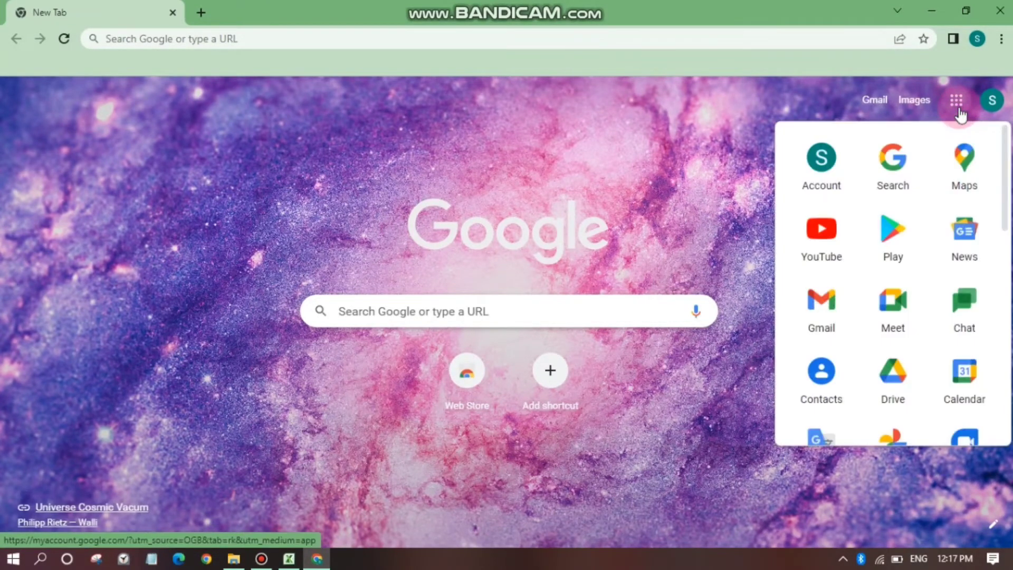
pyautogui.click(832, 385)
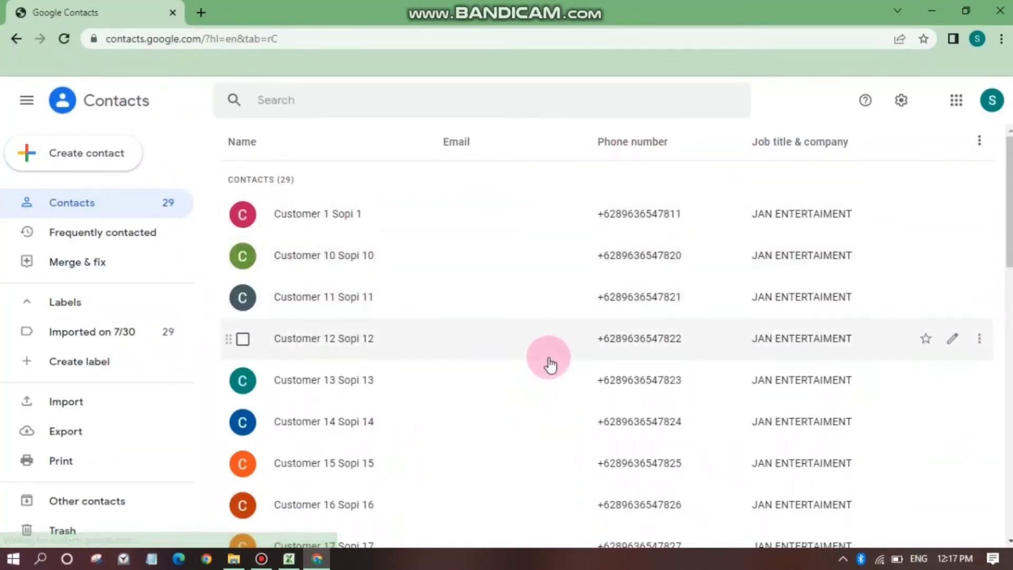
# Import KONTAK KARINA.csv through the sidebar's Import option to add the 29 KARINA contacts.
pyautogui.scroll(-3, 551, 362)
pyautogui.scroll(-5, 550, 362)
pyautogui.scroll(-7, 554, 362)
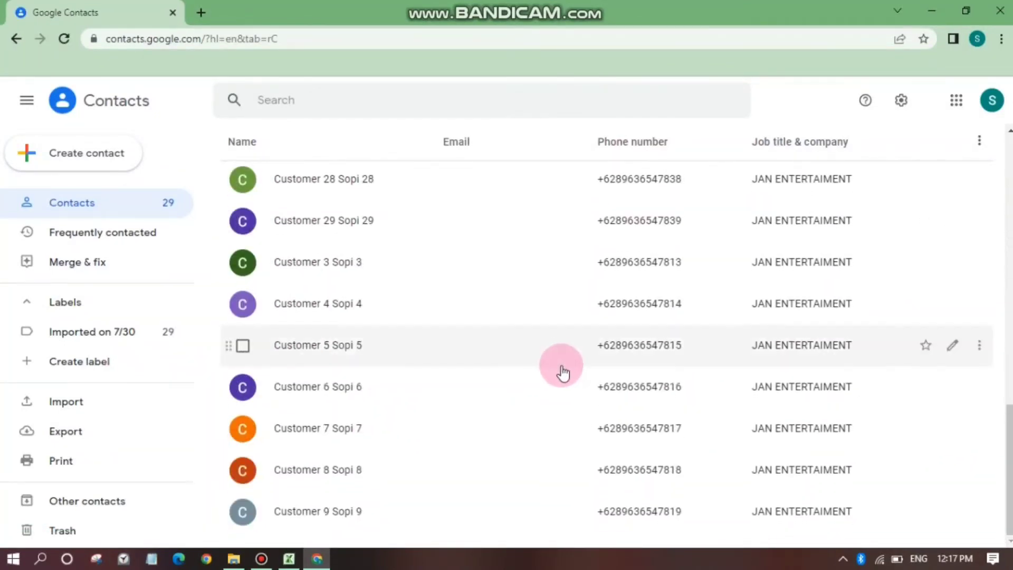
pyautogui.scroll(1, 564, 364)
pyautogui.scroll(-1, 579, 375)
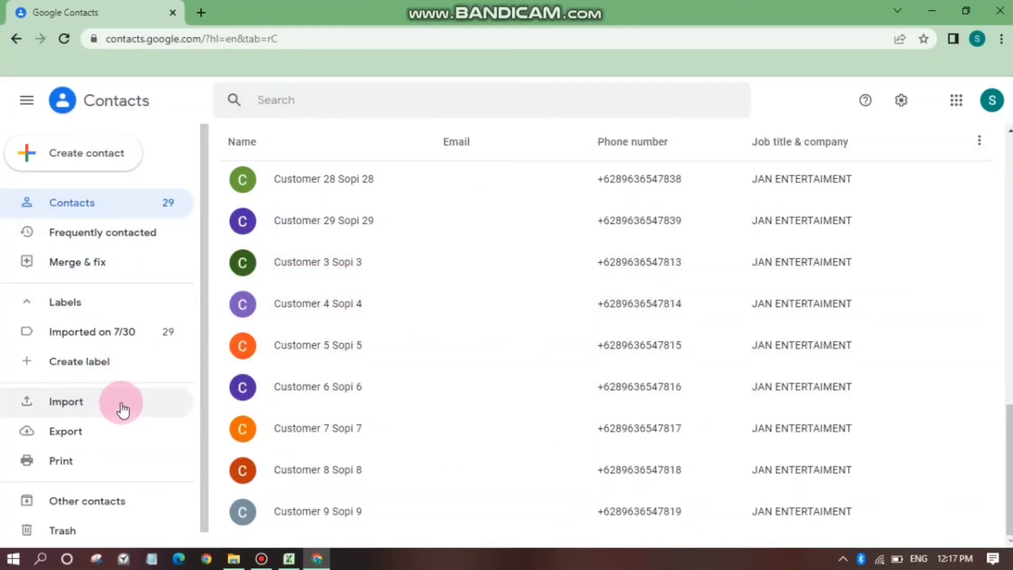
pyautogui.click(122, 404)
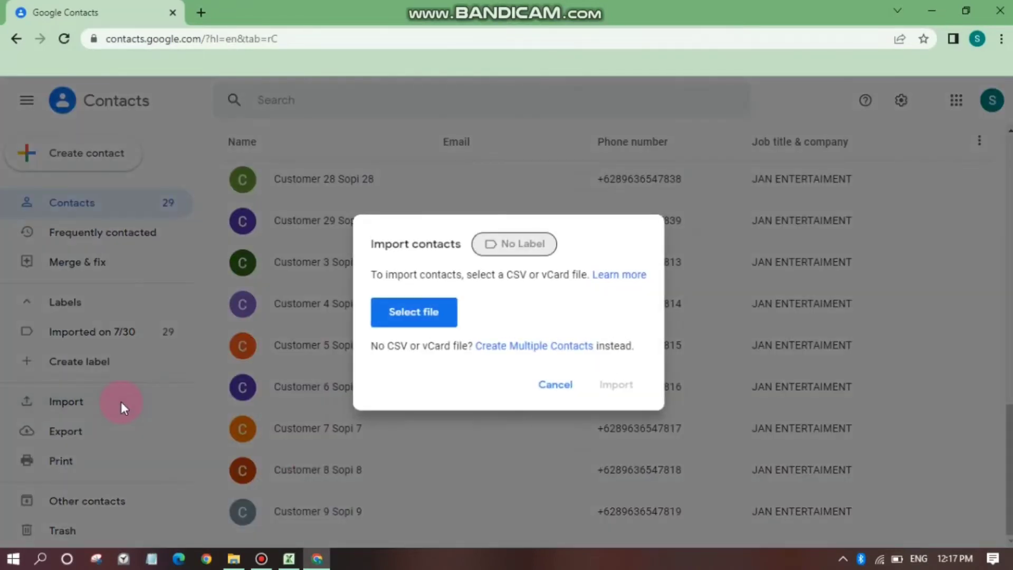
pyautogui.click(411, 316)
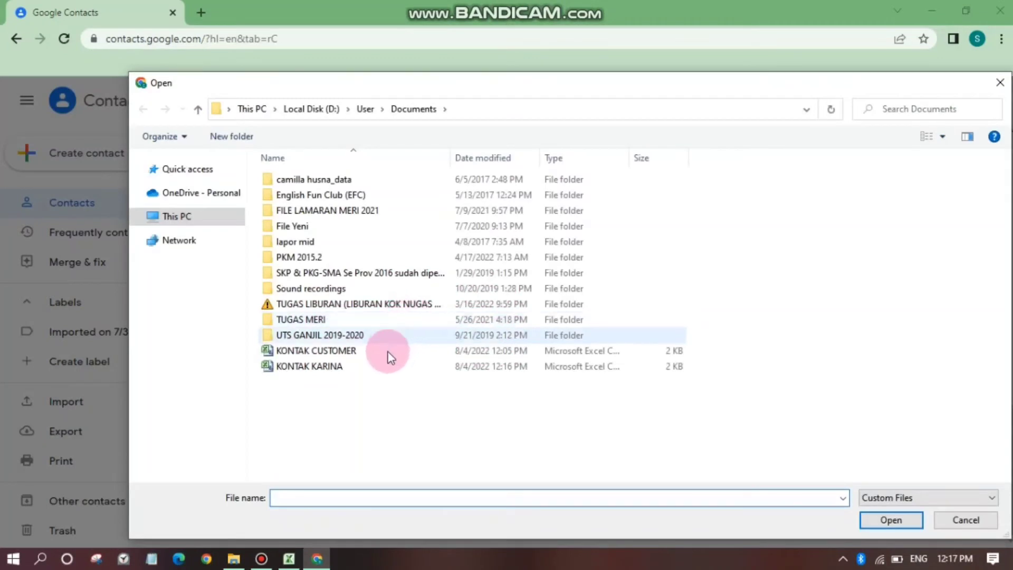
pyautogui.click(346, 370)
pyautogui.click(920, 523)
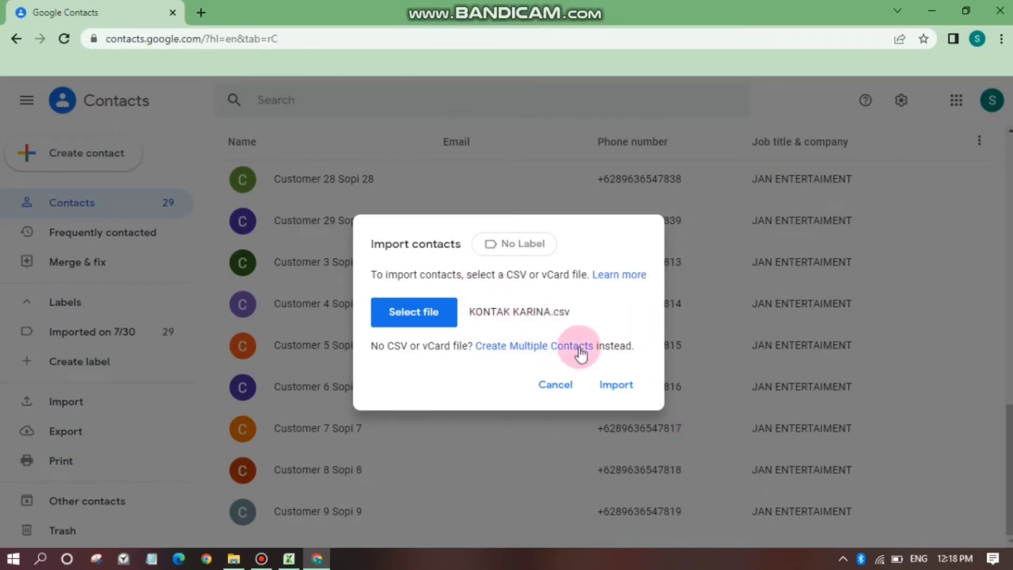
pyautogui.click(610, 385)
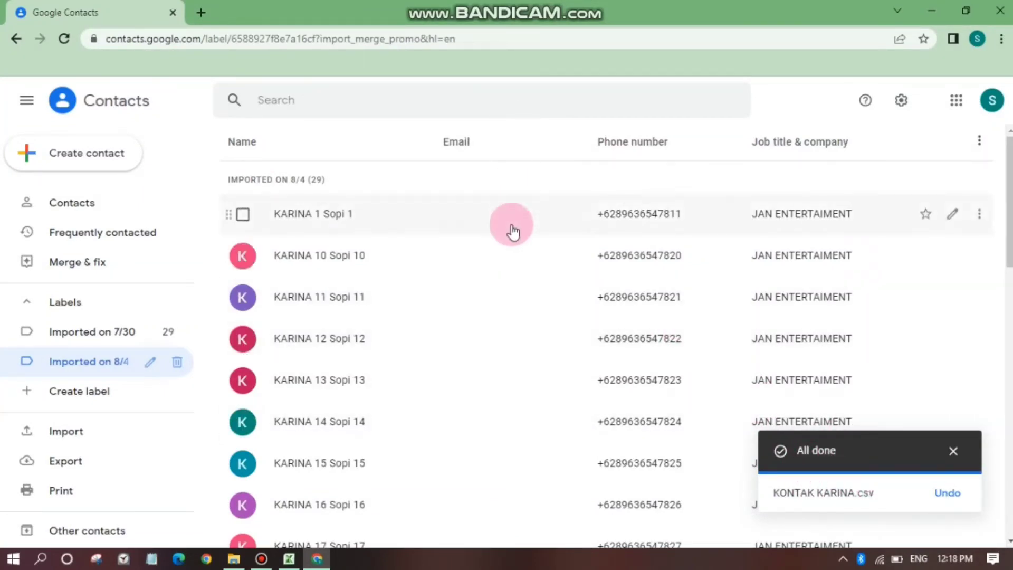
pyautogui.scroll(-1, 490, 306)
pyautogui.scroll(-4, 490, 305)
pyautogui.scroll(-2, 499, 305)
pyautogui.scroll(-6, 504, 317)
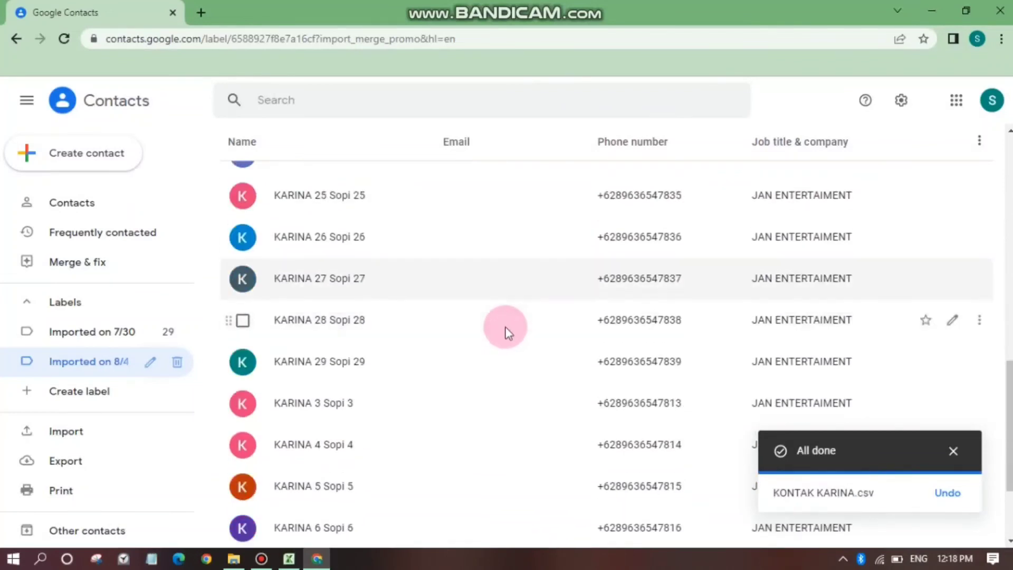
pyautogui.scroll(-3, 505, 332)
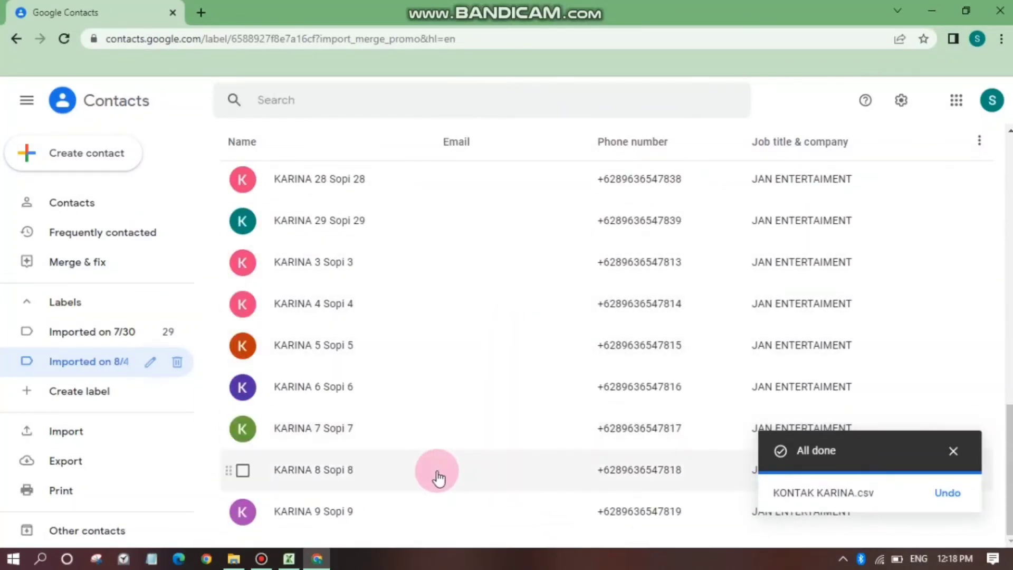
pyautogui.scroll(4, 480, 396)
pyautogui.scroll(8, 492, 364)
pyautogui.scroll(5, 494, 354)
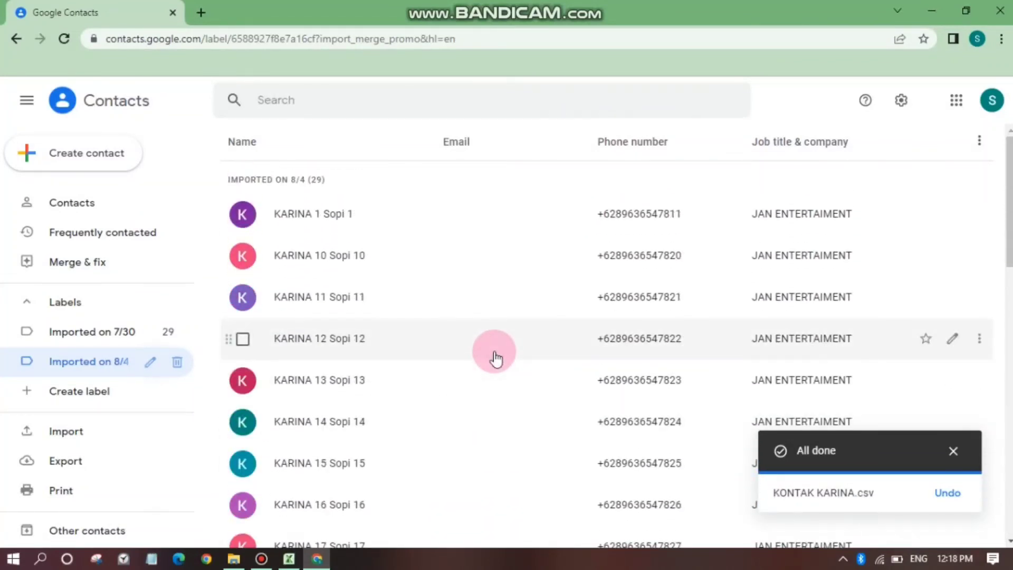
pyautogui.scroll(-3, 422, 275)
pyautogui.scroll(3, 445, 275)
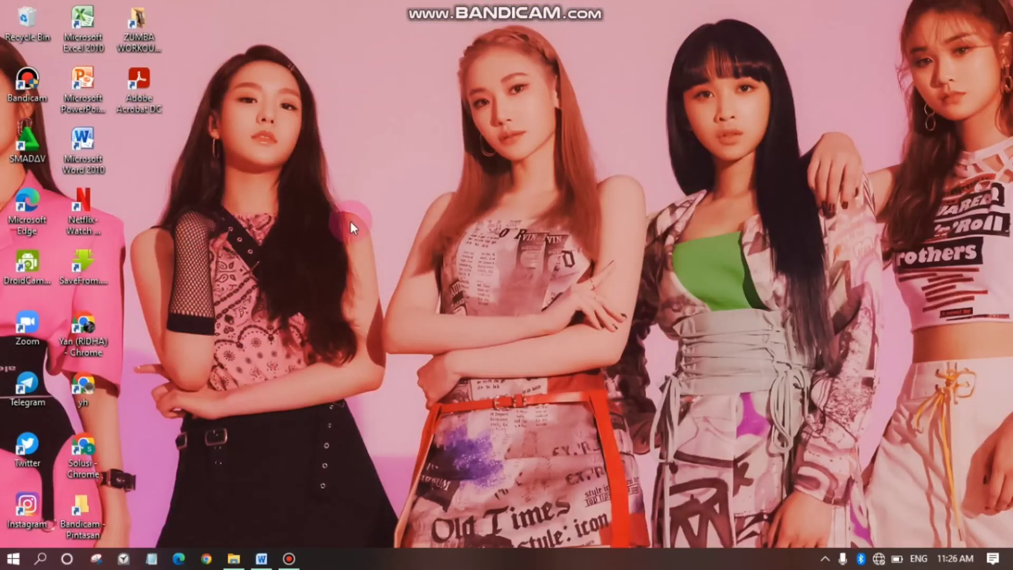
pyautogui.rightClick(562, 204)
pyautogui.click(607, 159)
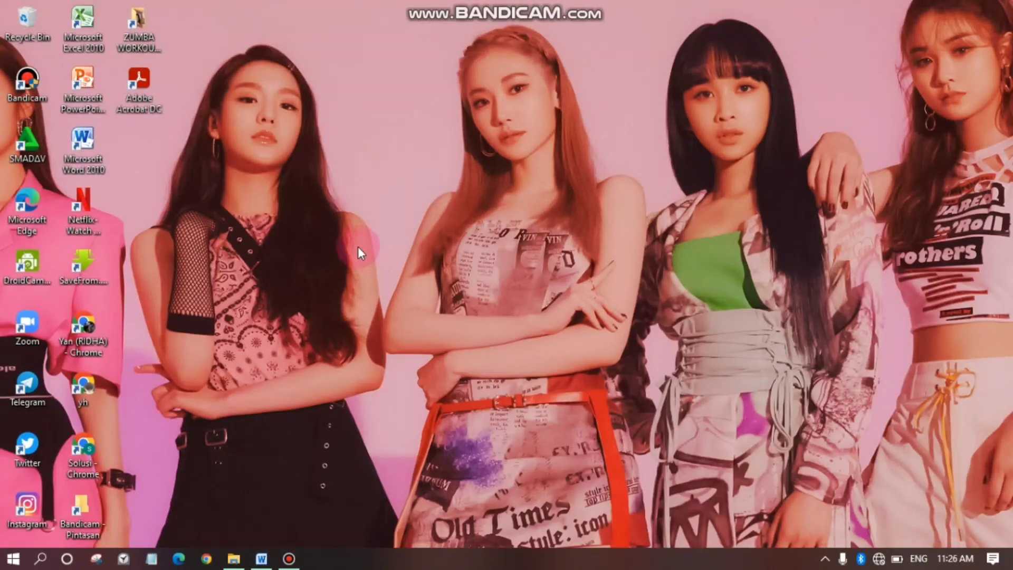
pyautogui.rightClick(280, 196)
pyautogui.click(371, 139)
pyautogui.rightClick(765, 353)
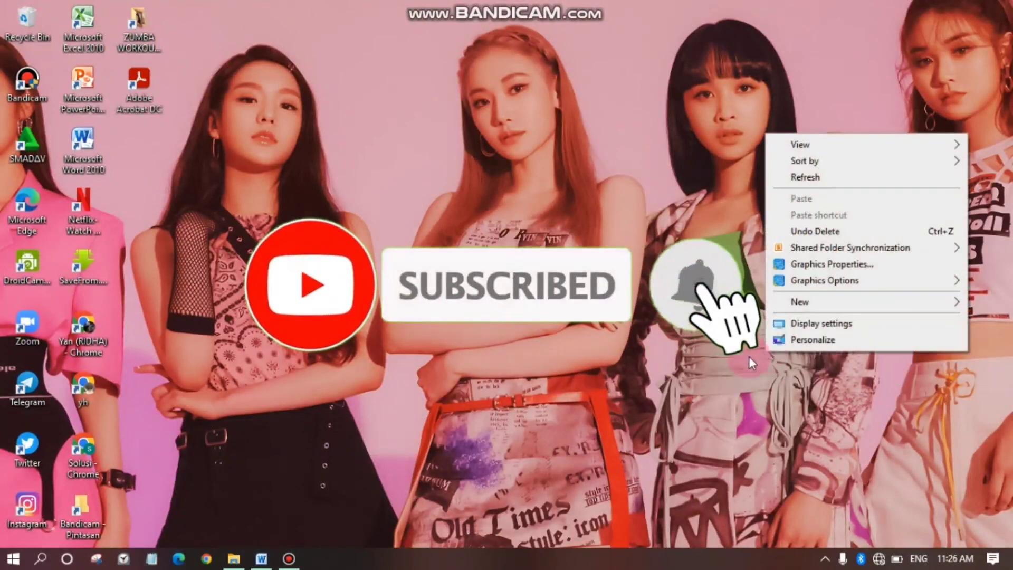
pyautogui.click(709, 376)
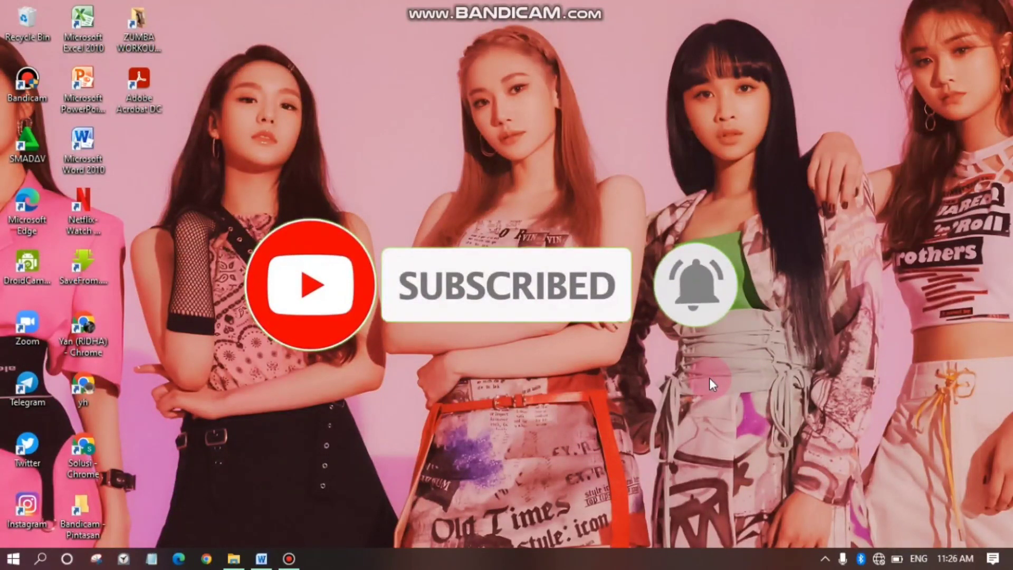